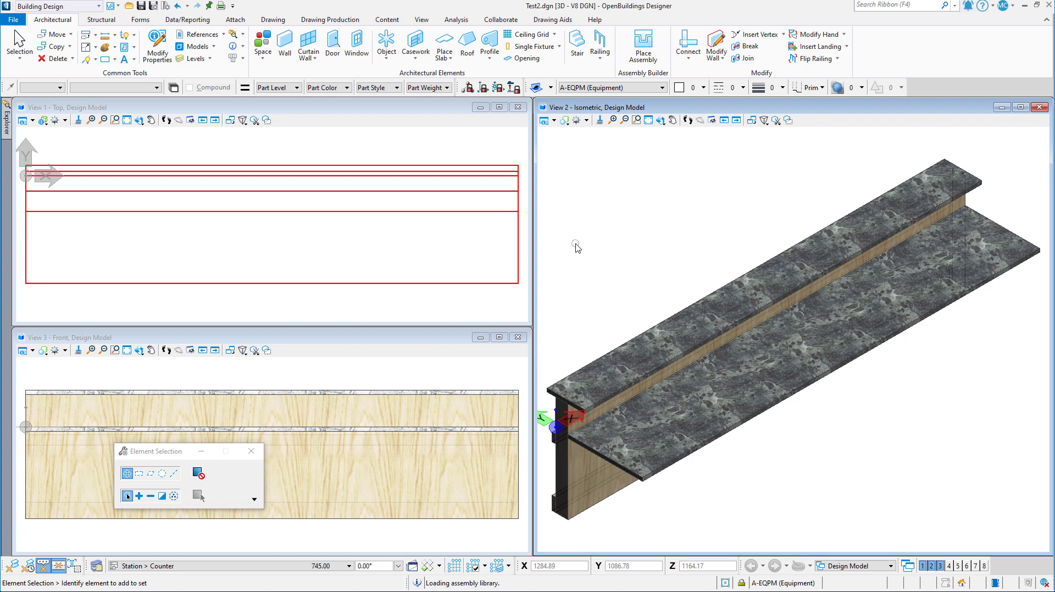
Step: Start placing an architectural object from the Equipment | Retail category using the Sink | DropIn 1 type
click(386, 43)
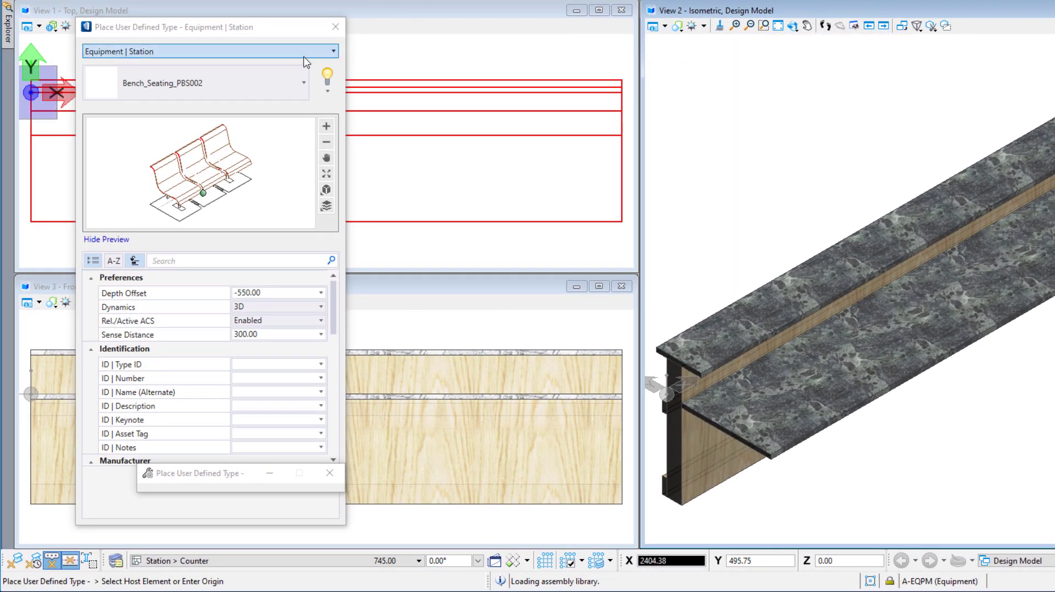
click(278, 55)
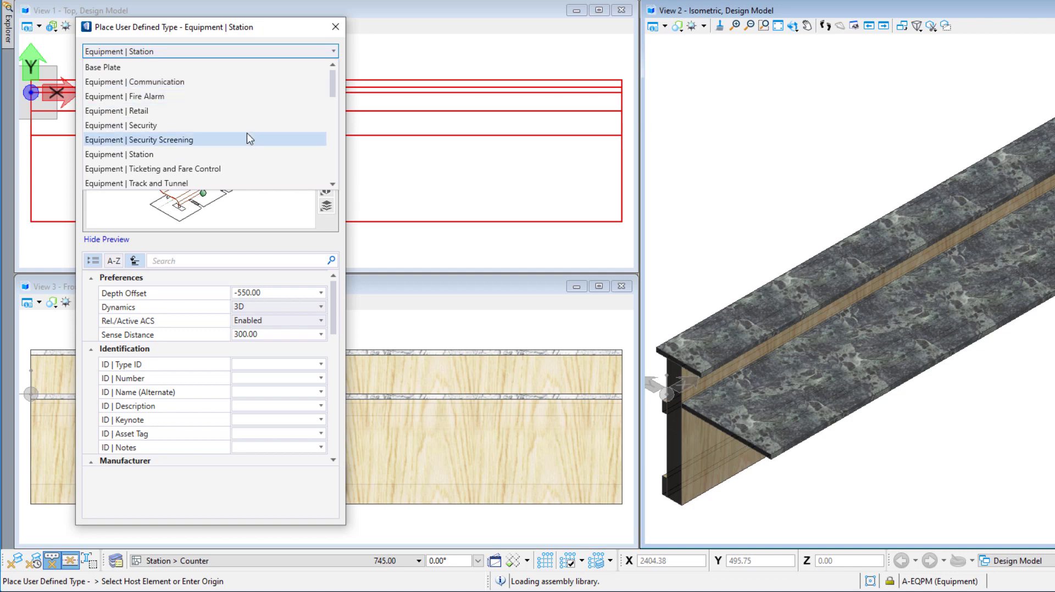
click(177, 113)
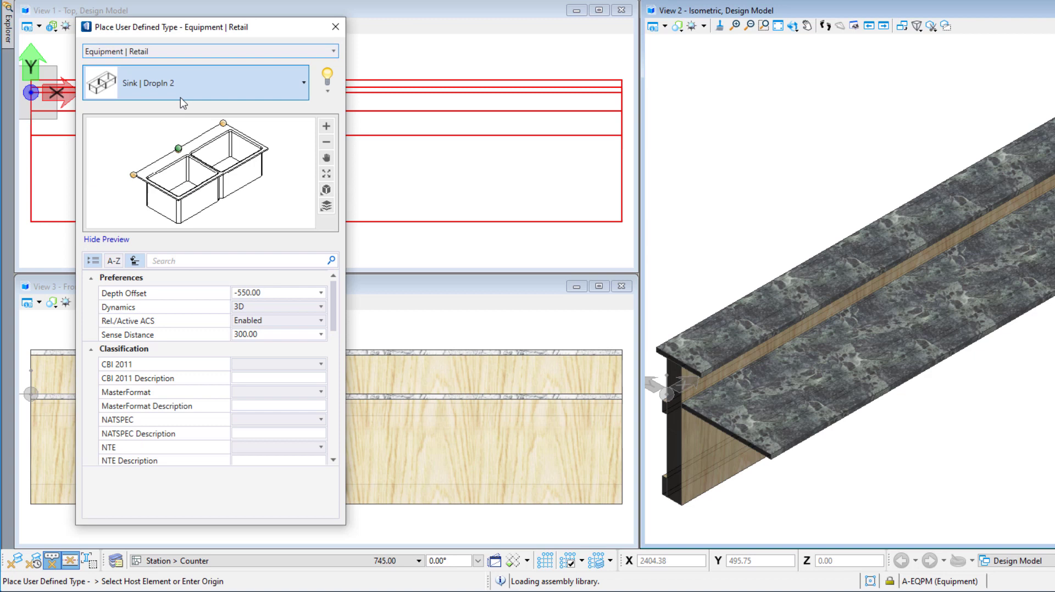
click(180, 96)
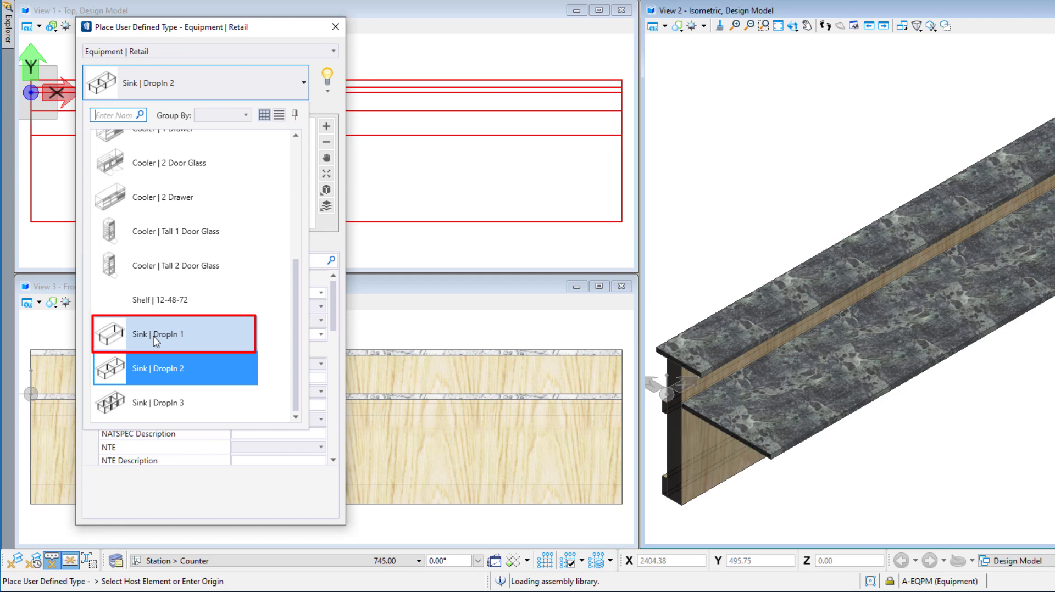
click(153, 336)
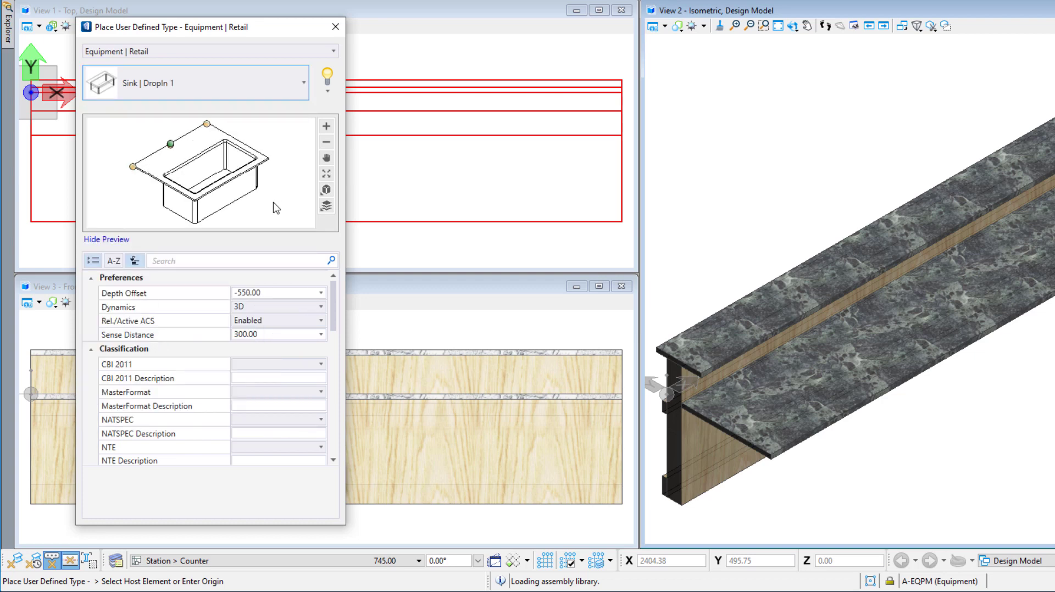
click(132, 167)
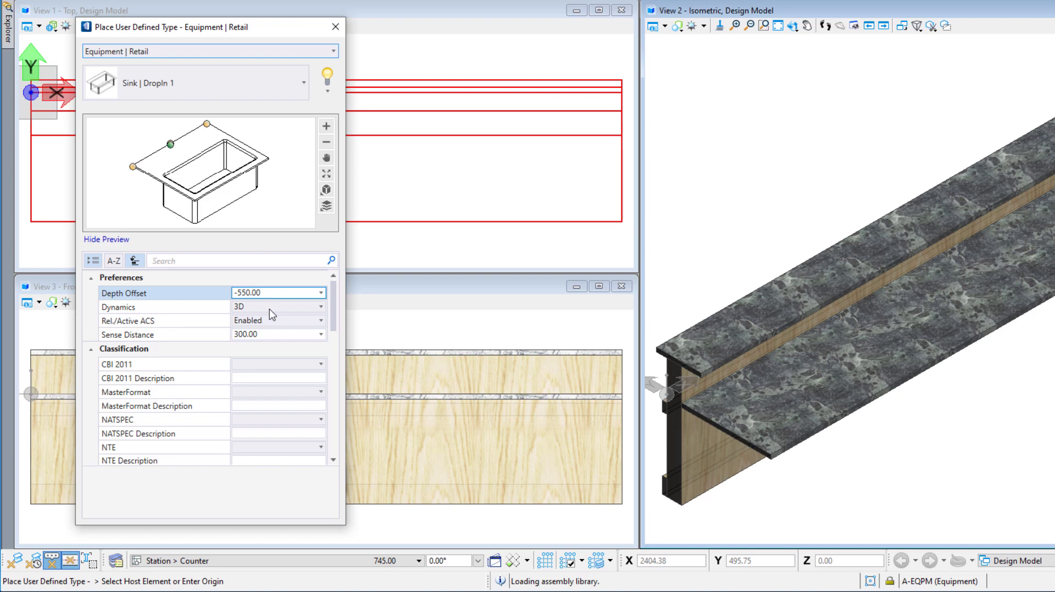
Step: Set the base offset for placing the single-bowl sink to 0
click(272, 312)
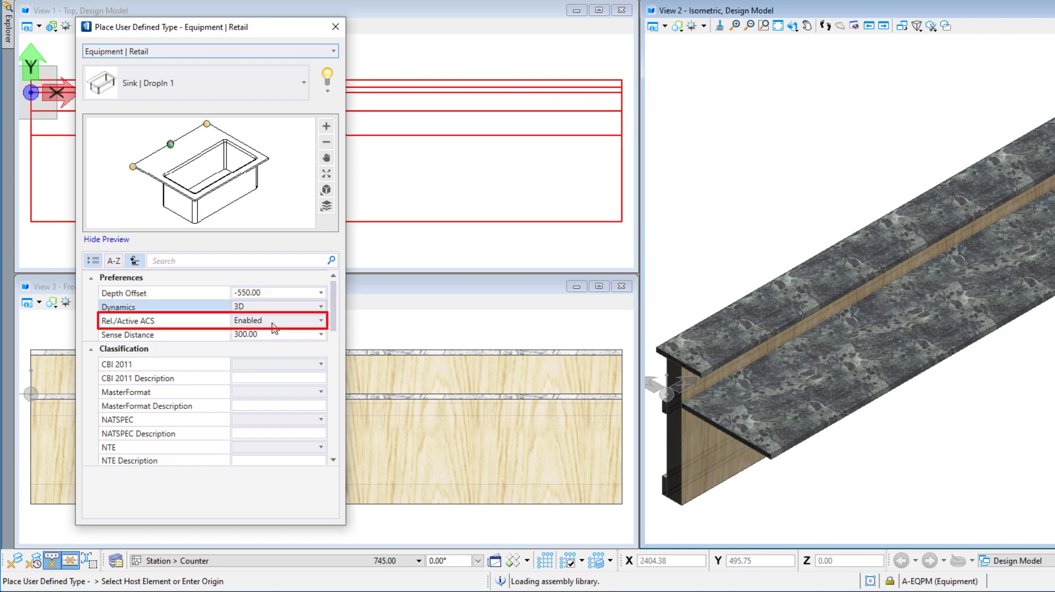
click(271, 377)
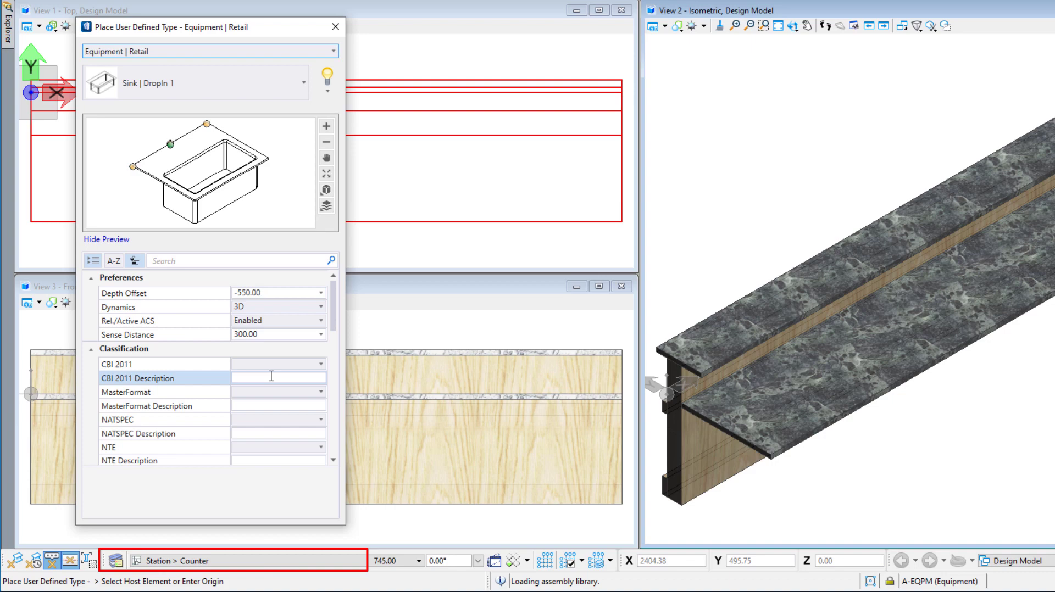
scroll(272, 381, down, 3)
scroll(272, 381, down, 5)
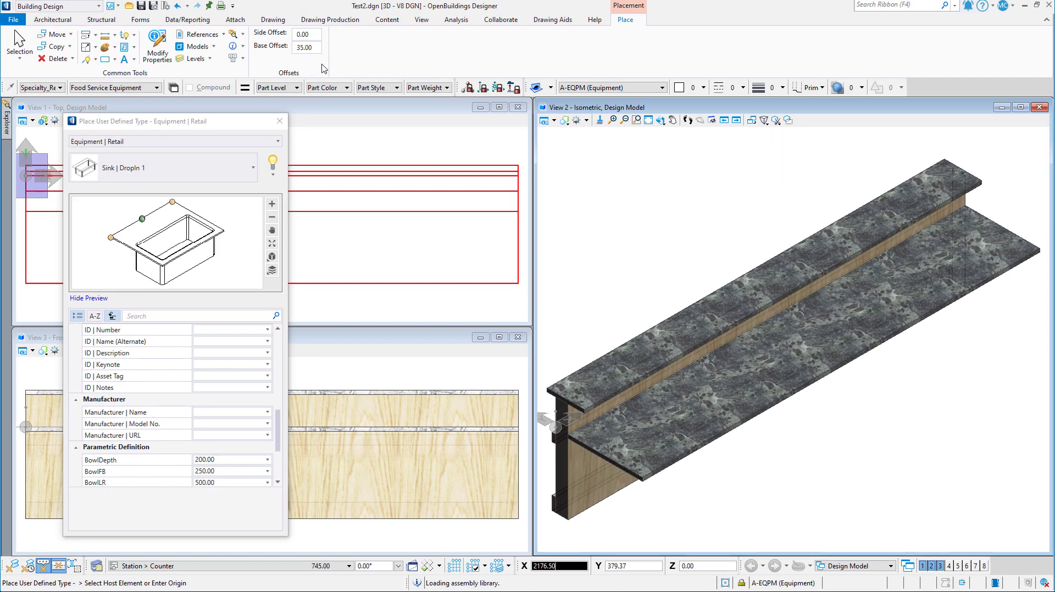
click(297, 48)
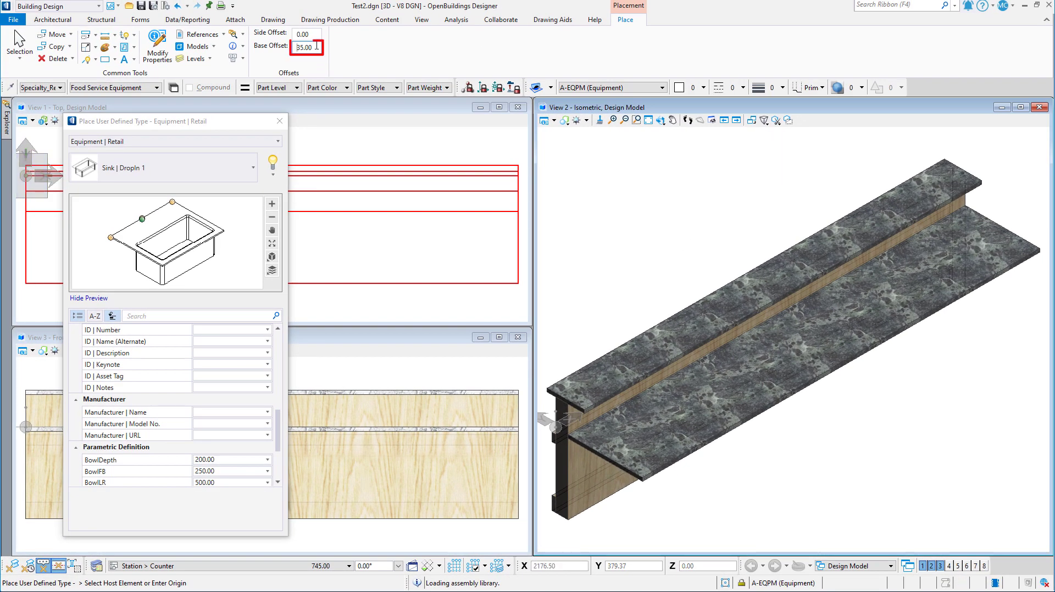
text(0)
key(Return)
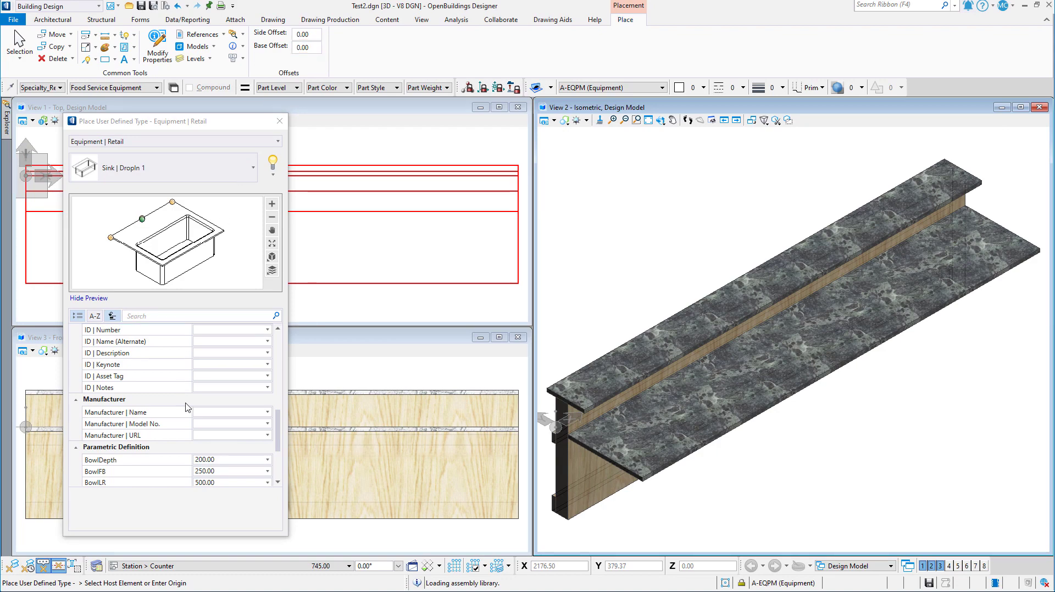
Step: Set the single-bowl sink's BowlDepth to 250 and its BowlFB to 350
scroll(185, 407, down, 3)
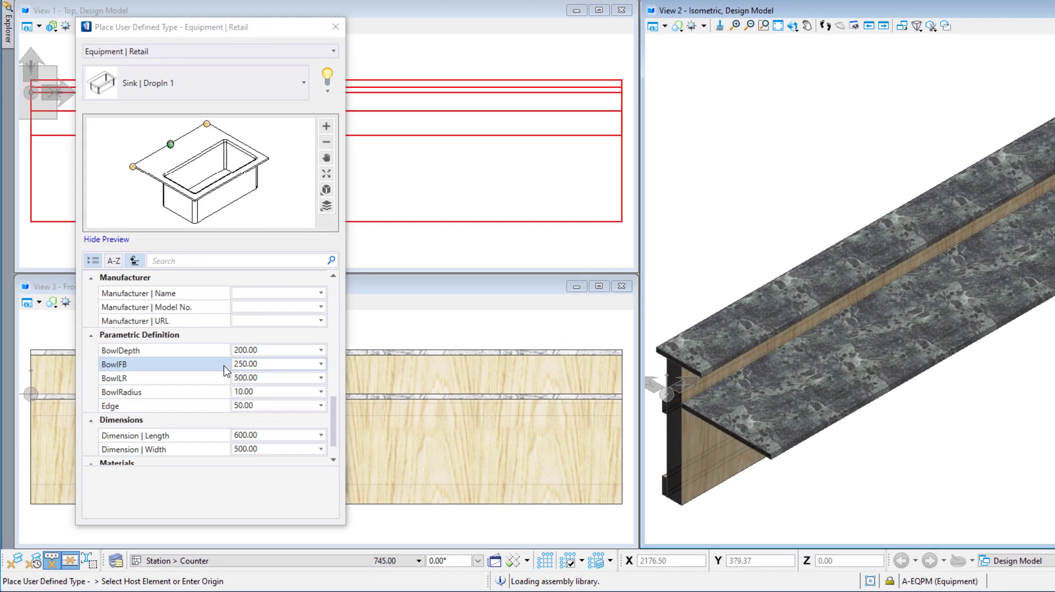
click(262, 352)
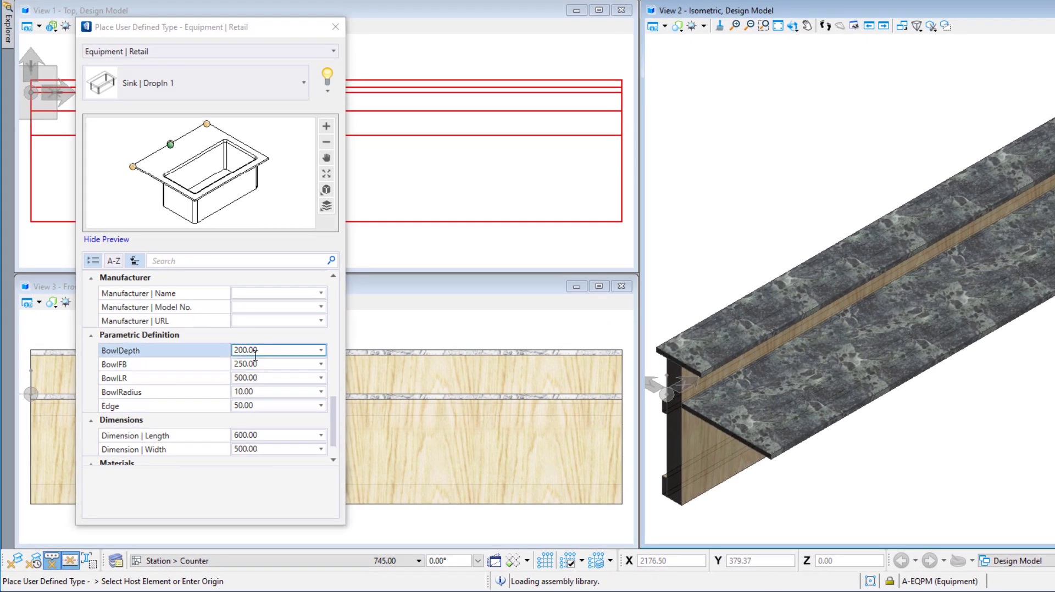
double_click(263, 352)
text(250)
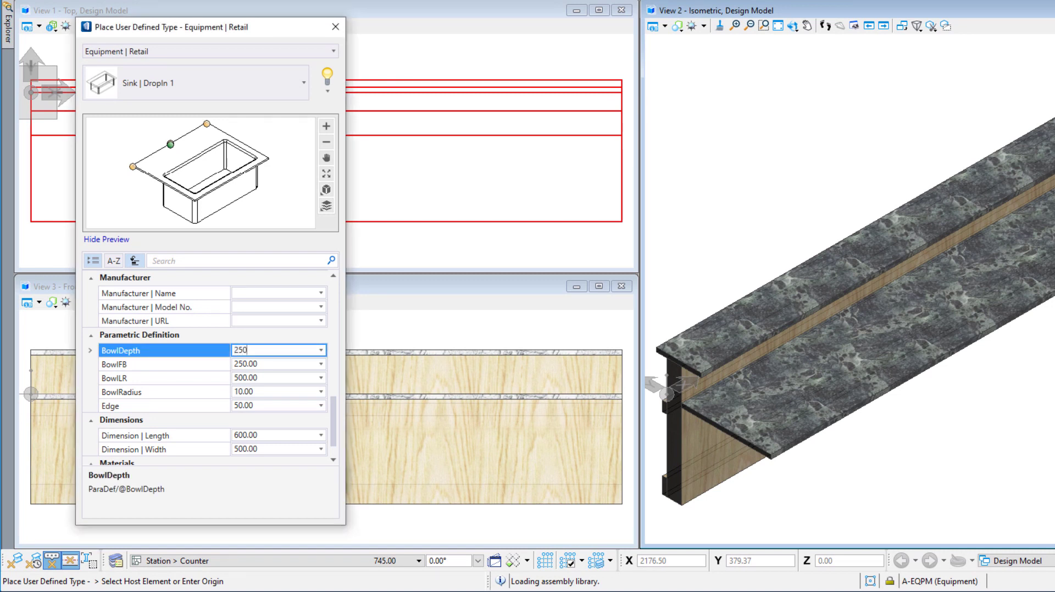
key(Return)
click(263, 364)
text(3)
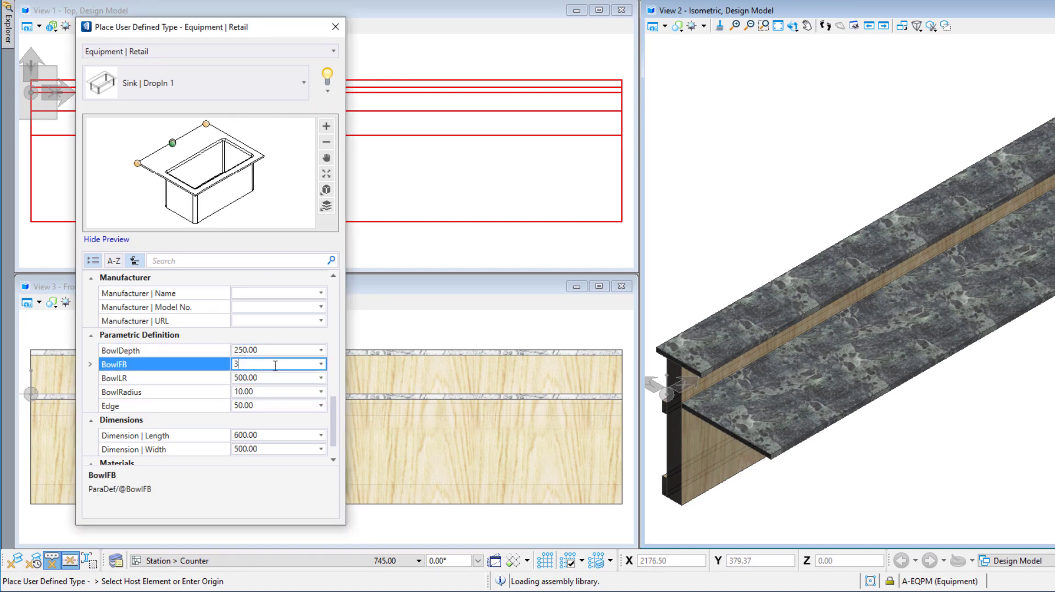
text(50)
key(Return)
Step: Set the single-bowl sink's BowlLR to 450 and its BowlRadius to 25
click(263, 377)
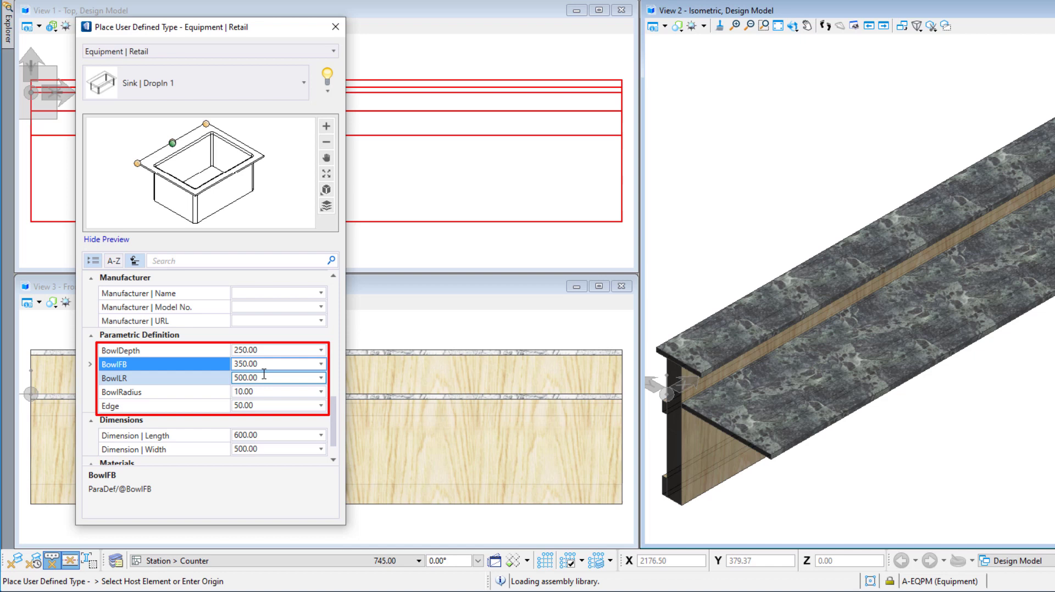
text(450)
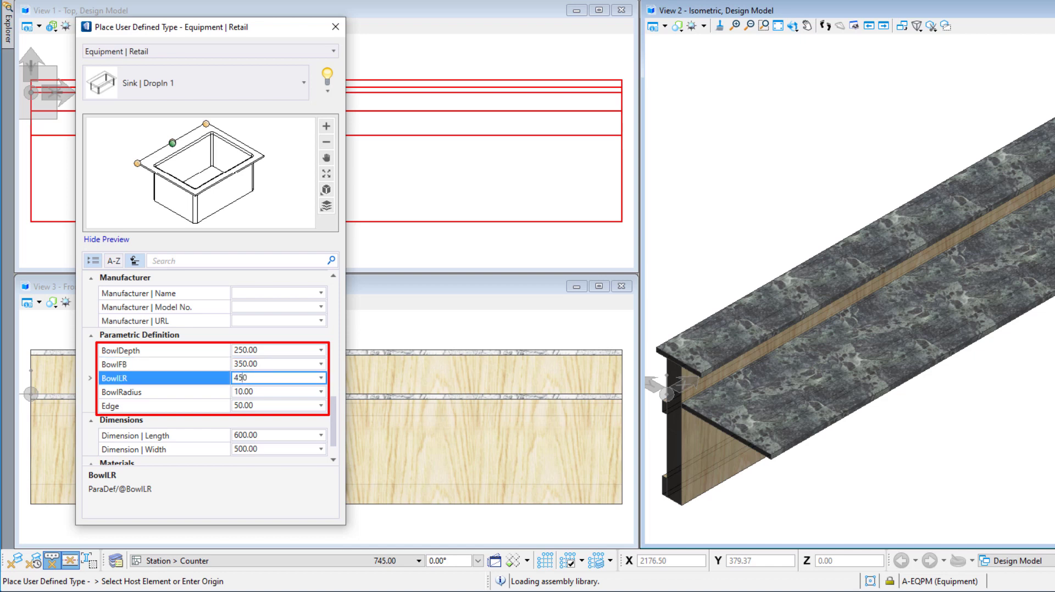
key(Return)
click(264, 392)
text(2)
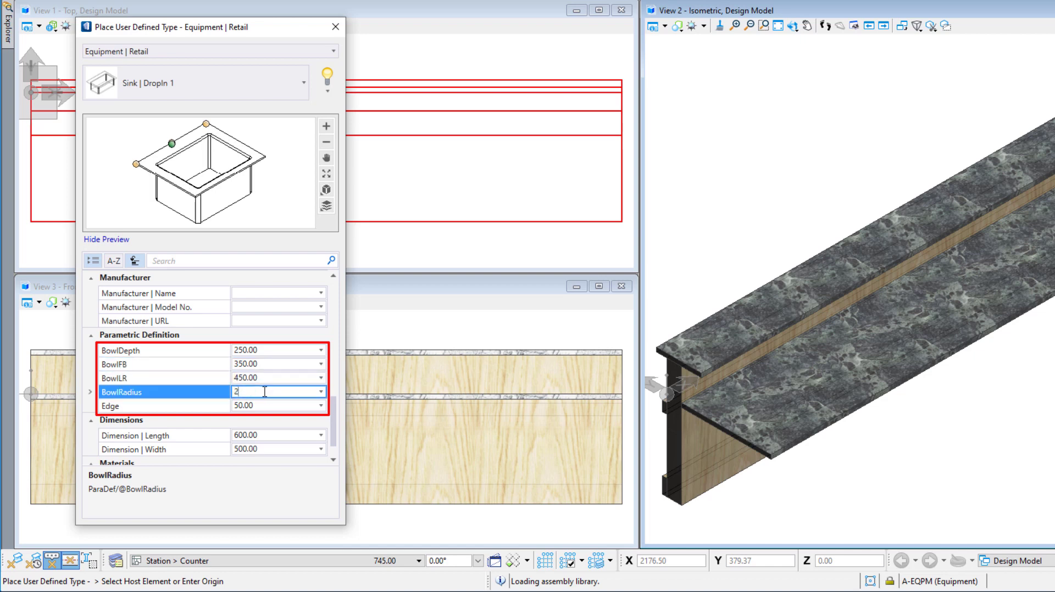
text(5)
key(Return)
Step: Set the single-bowl sink's Edge value to 25
click(268, 405)
text(2)
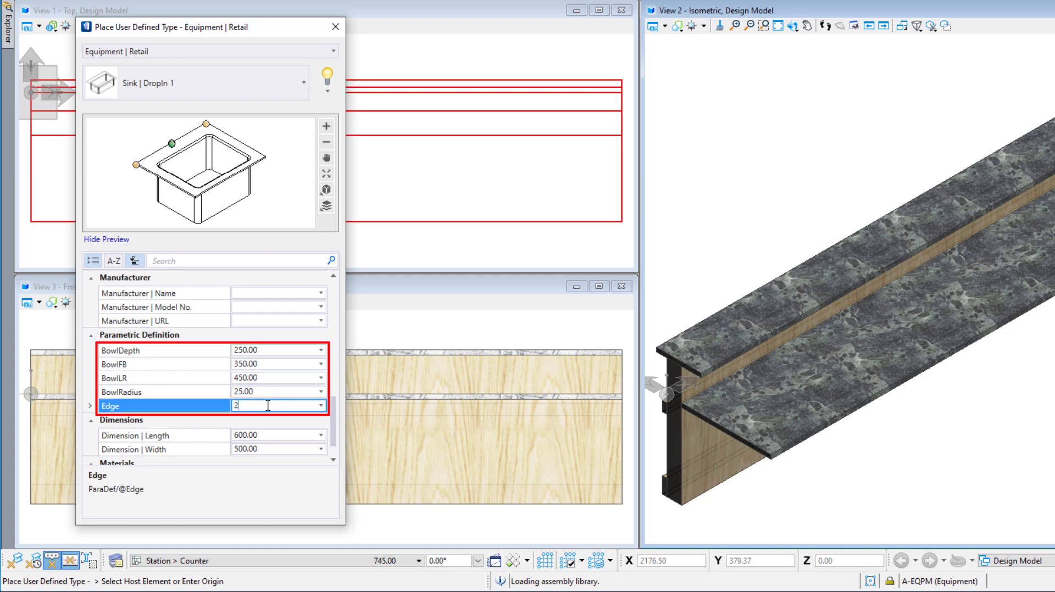
text(5)
key(Return)
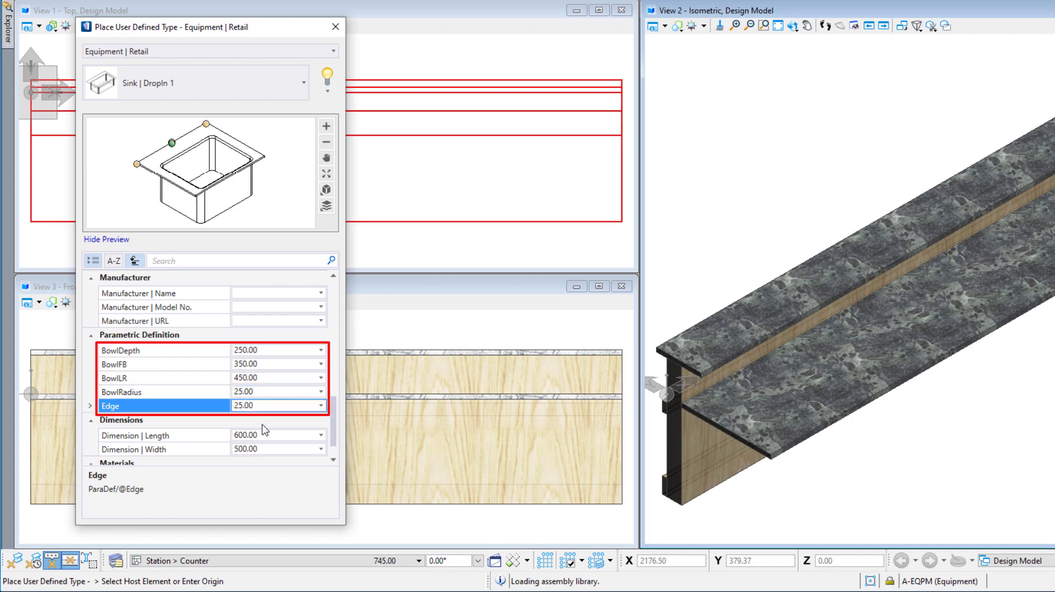
Step: Set the single-bowl sink's Dimension | Length to 500
click(262, 435)
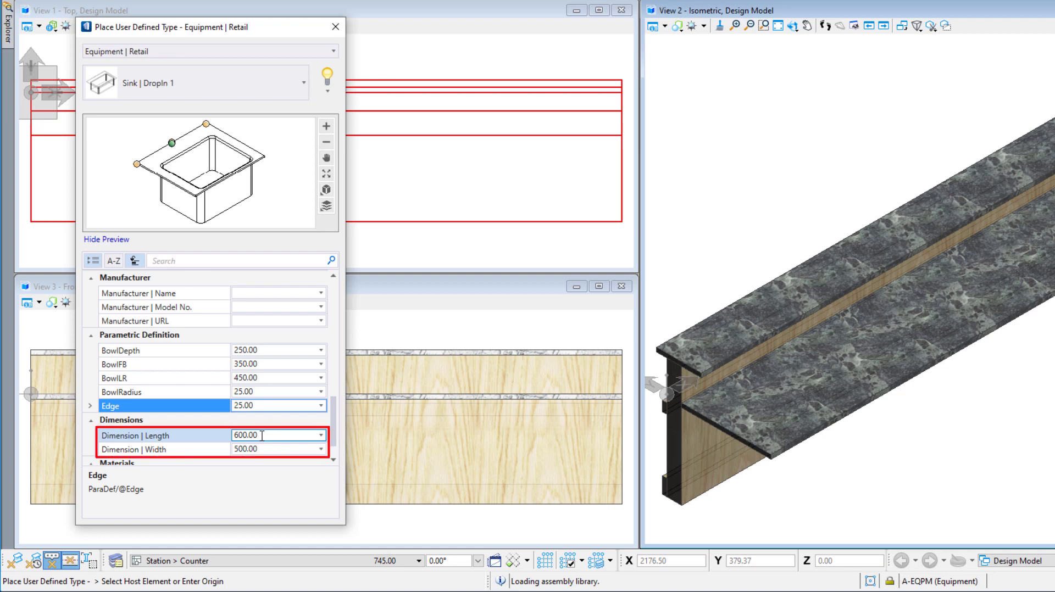
double_click(262, 435)
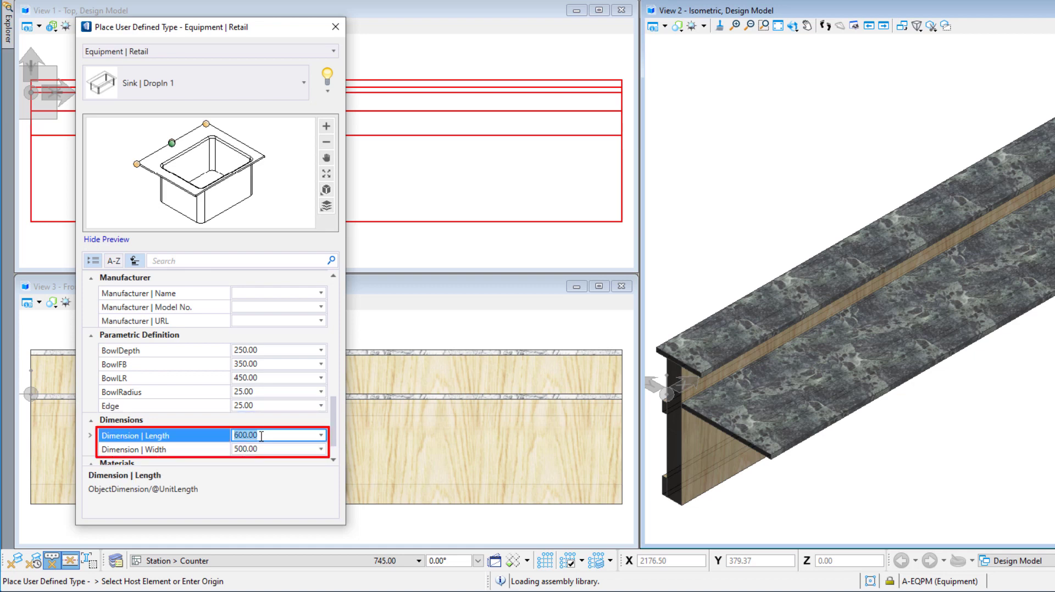
text(500)
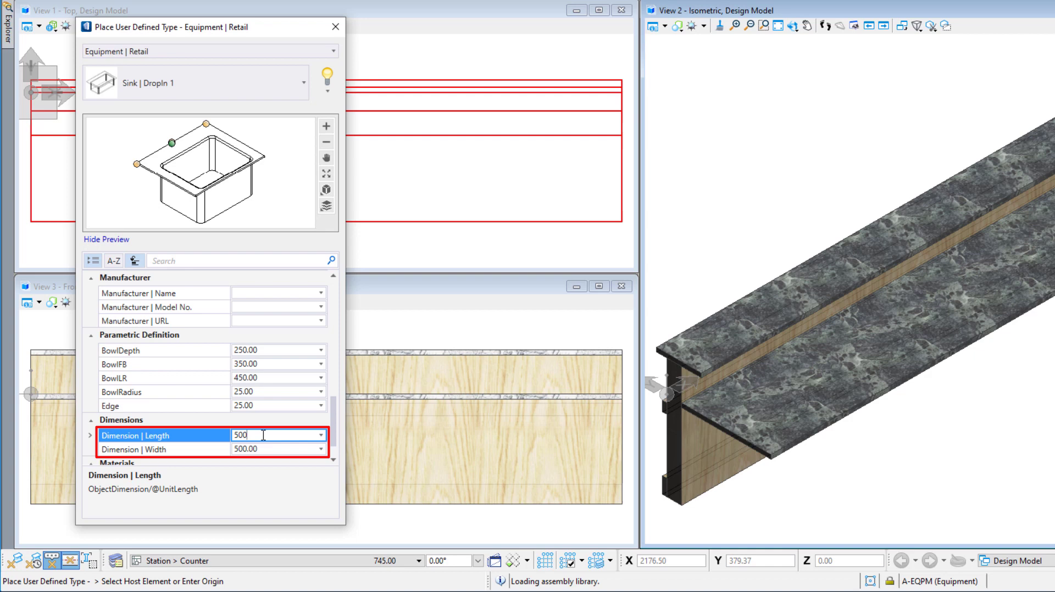
key(Return)
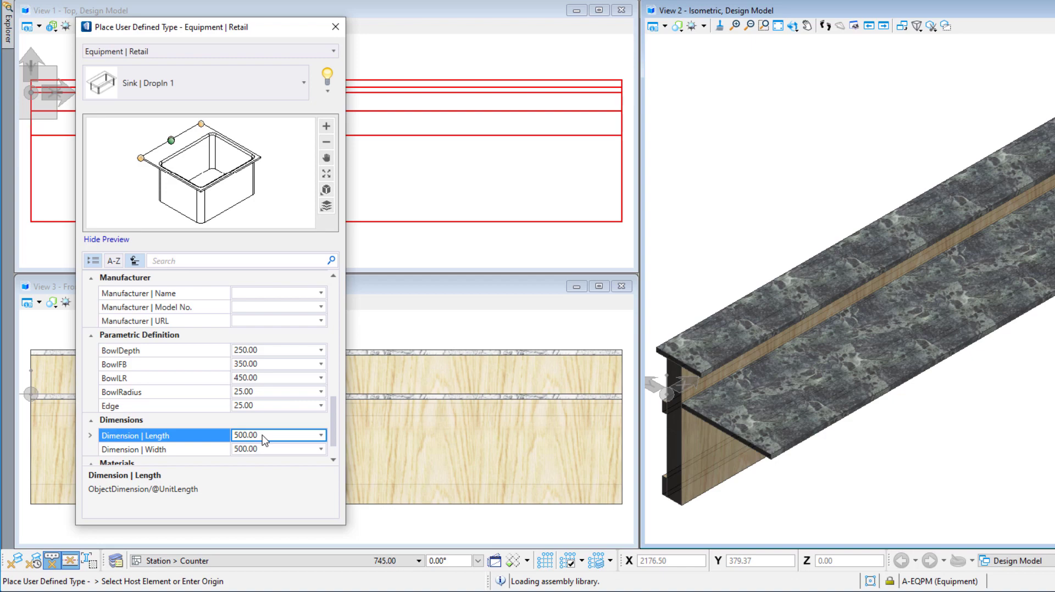
Step: Place the sink in the lower countertop, hosted on its front edge near the counter's far end
scroll(264, 439, down, 2)
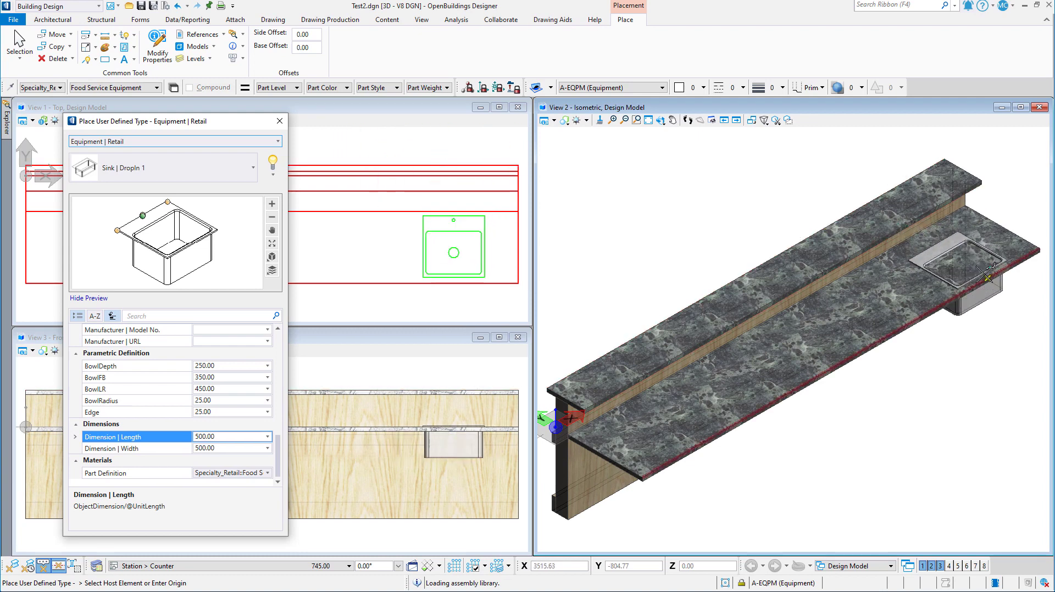
click(969, 283)
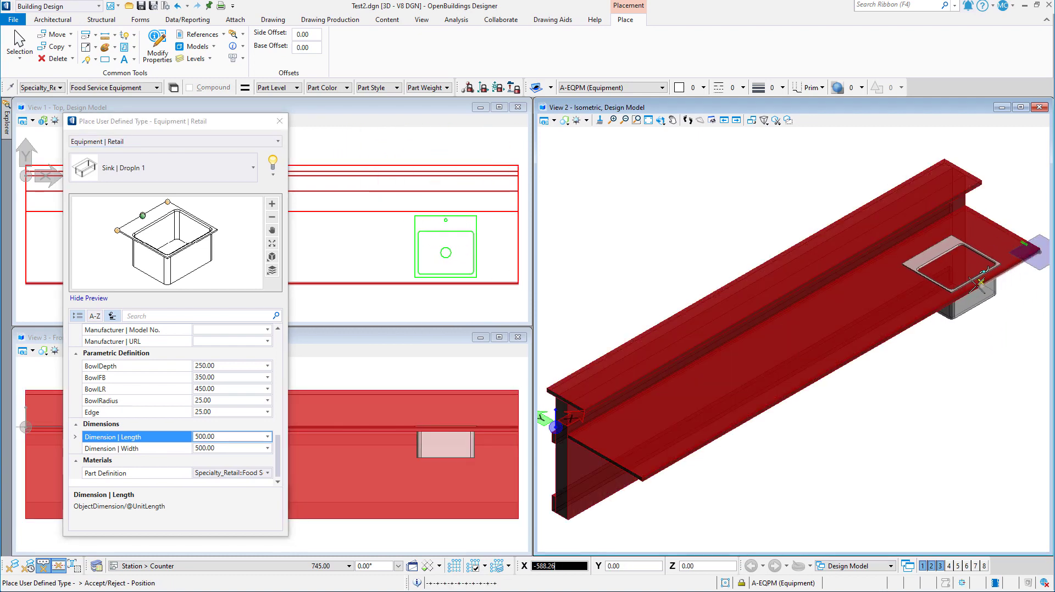
click(961, 292)
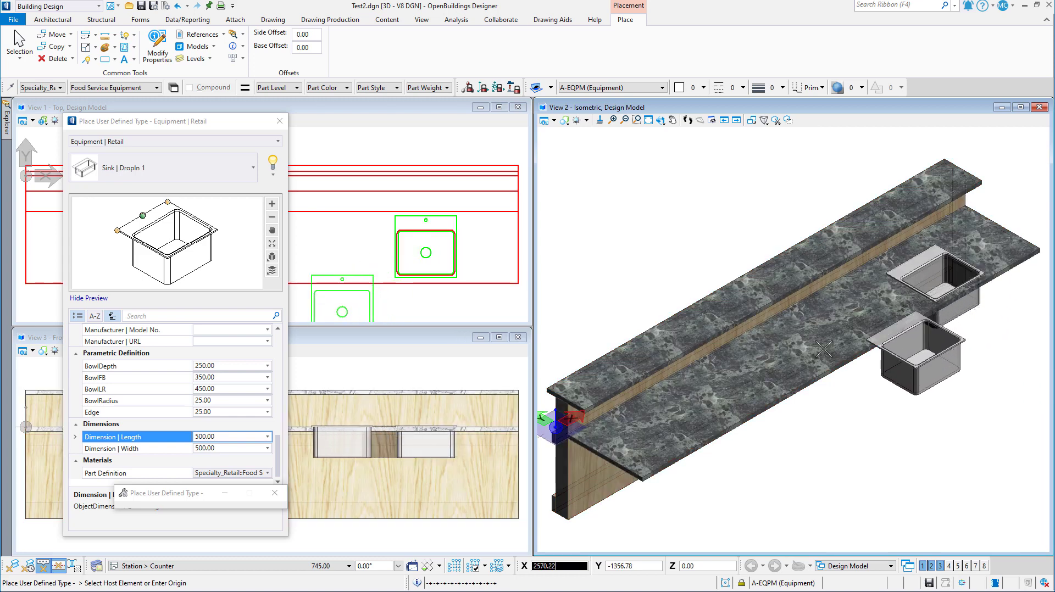
Step: Change the type of object being placed to the triple-bowl Sink | DropIn 3
click(167, 169)
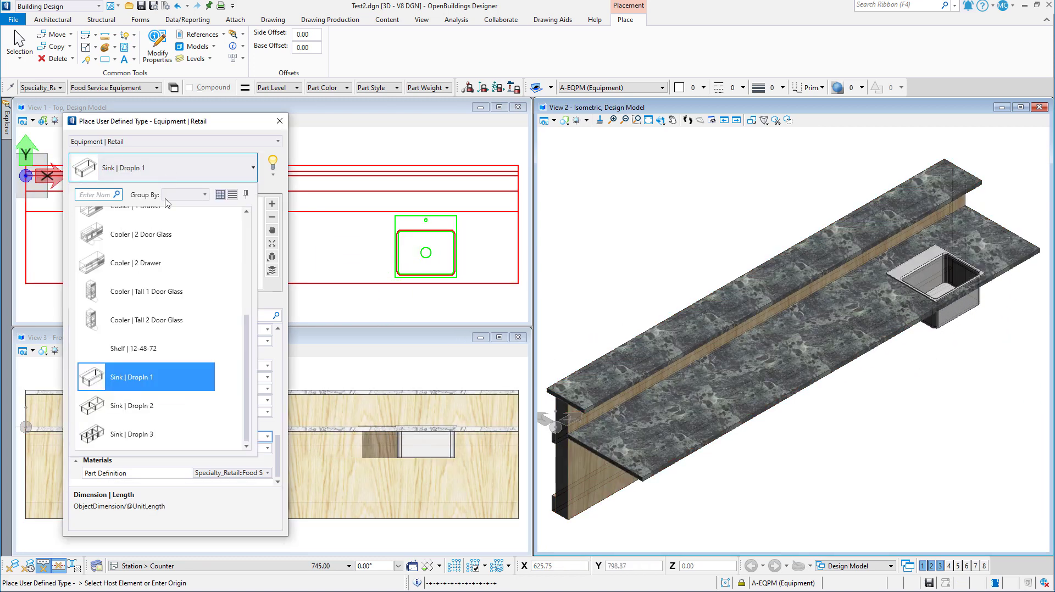
click(148, 437)
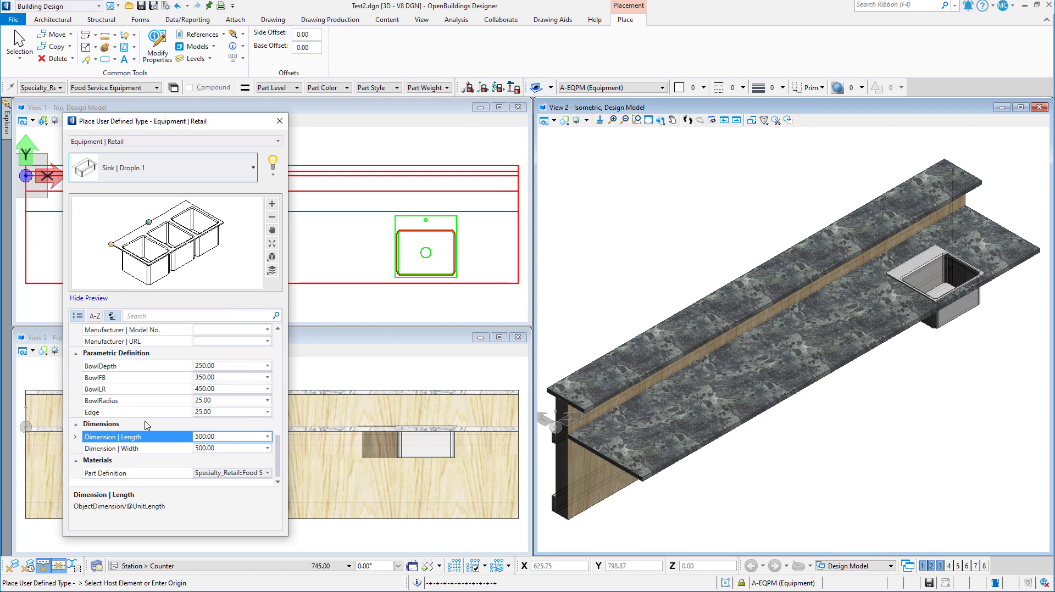
scroll(143, 236, up, 5)
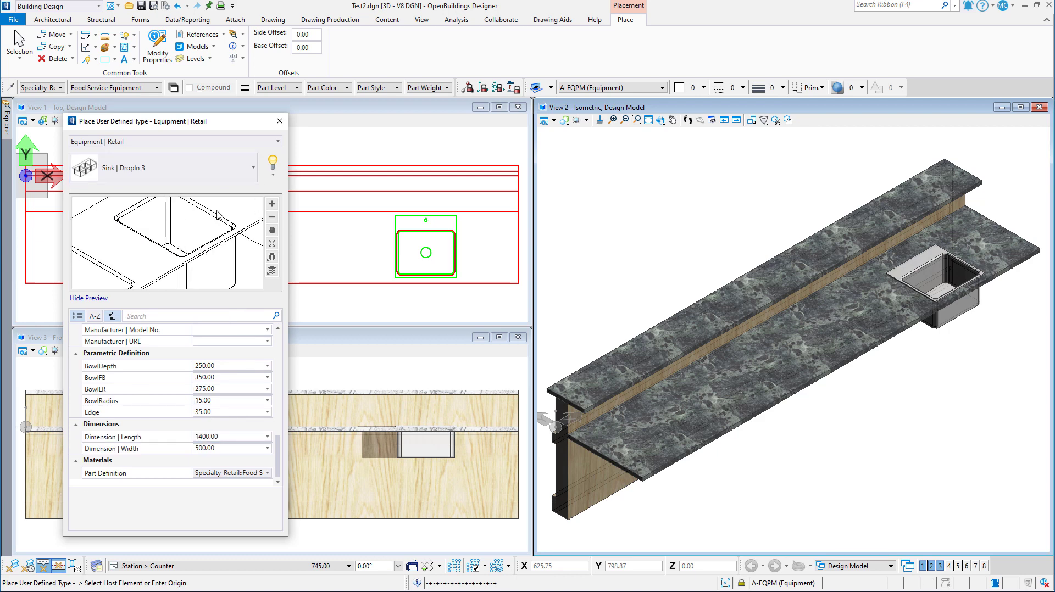
click(270, 231)
drag(121, 219, 159, 258)
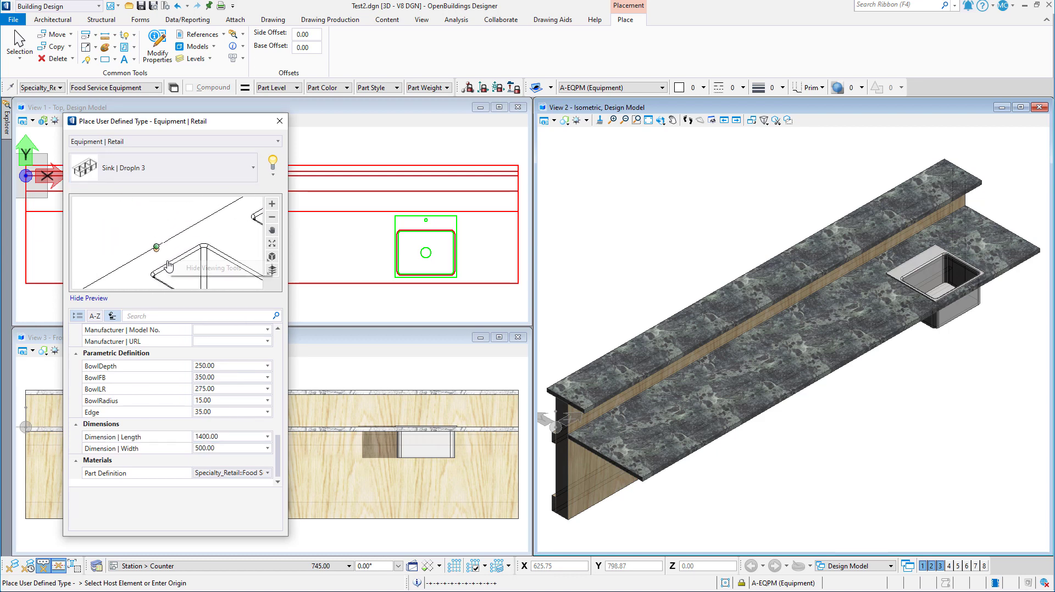
right_click(158, 259)
click(157, 257)
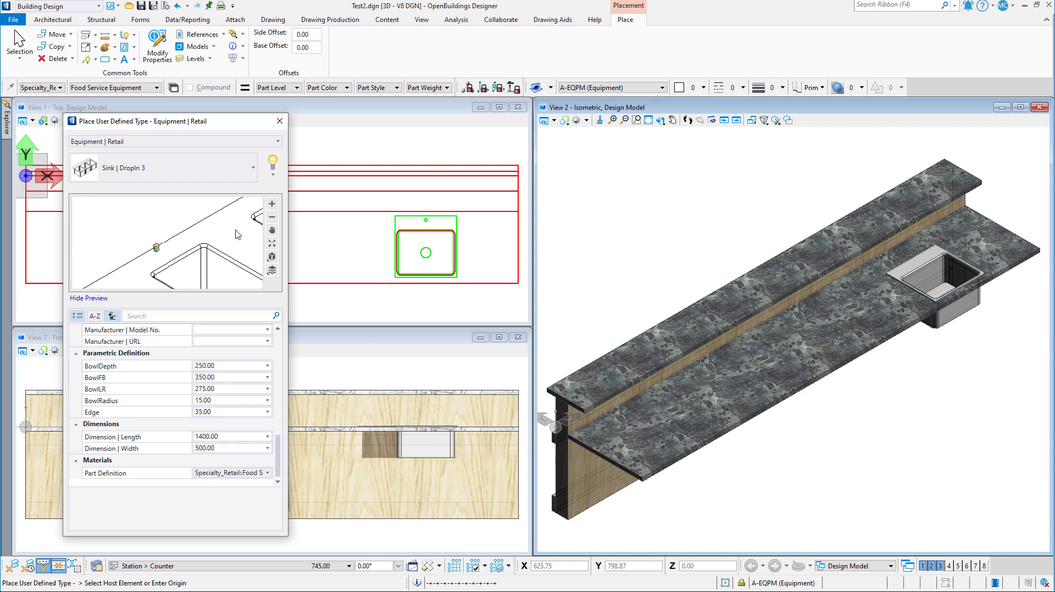
click(271, 245)
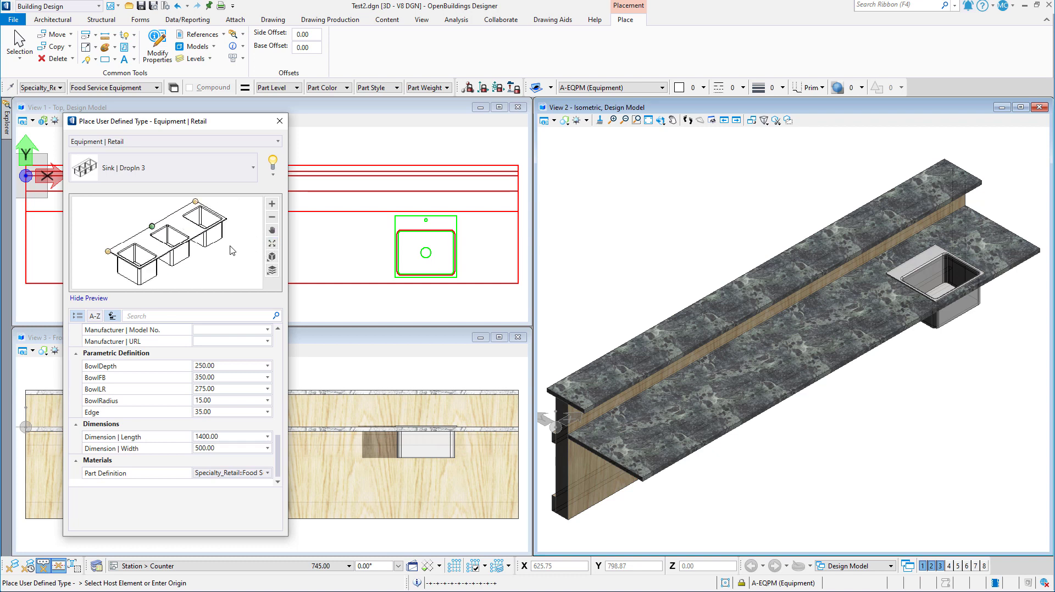
Step: Set the triple-bowl sink's BowlLR to 450, BowlRadius to 25 and Edge to 25
click(220, 375)
click(230, 387)
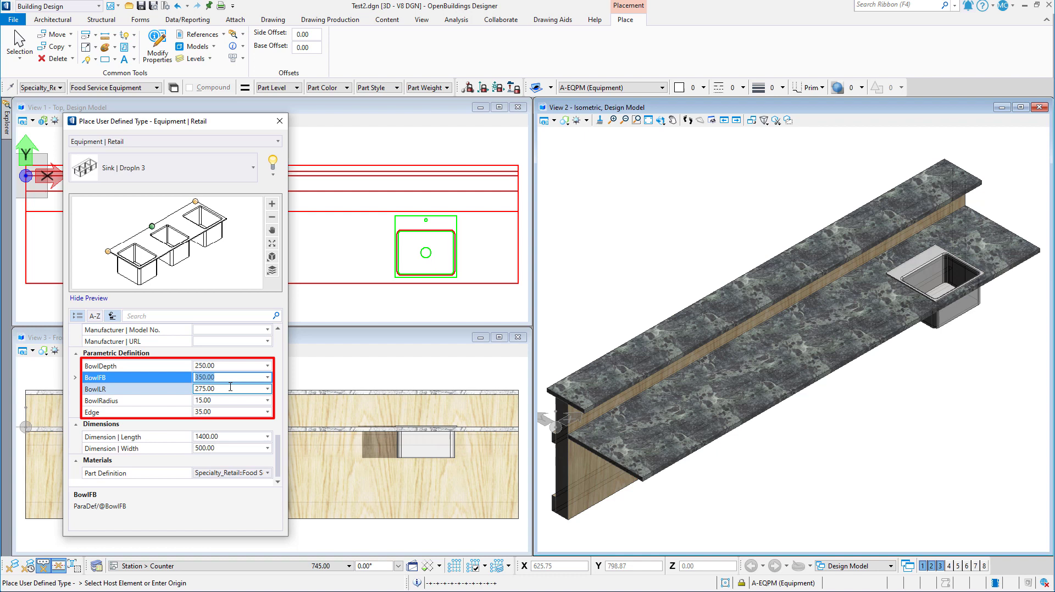
text(450)
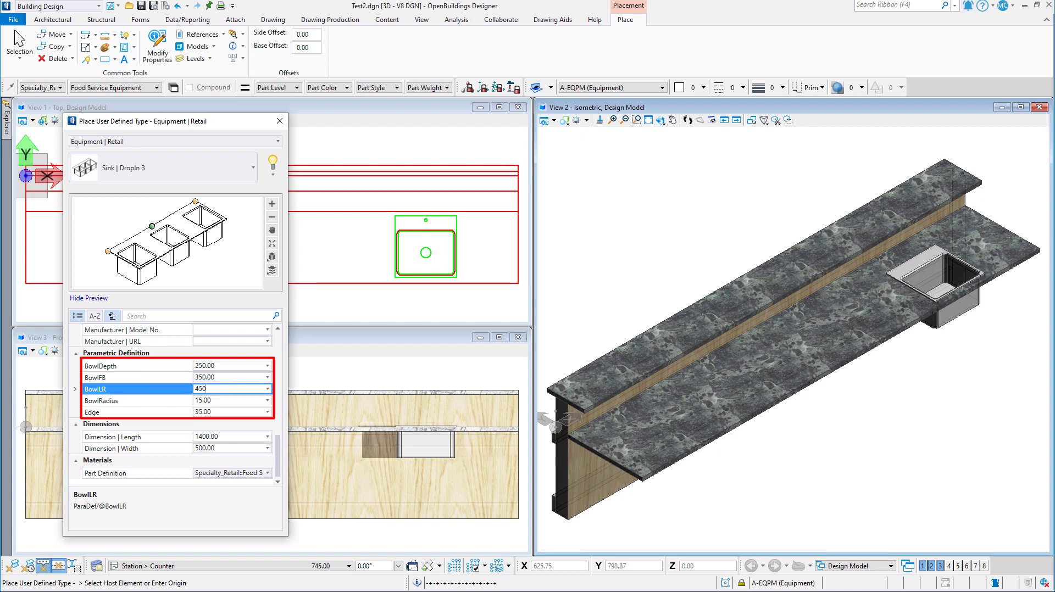
click(228, 404)
text(25)
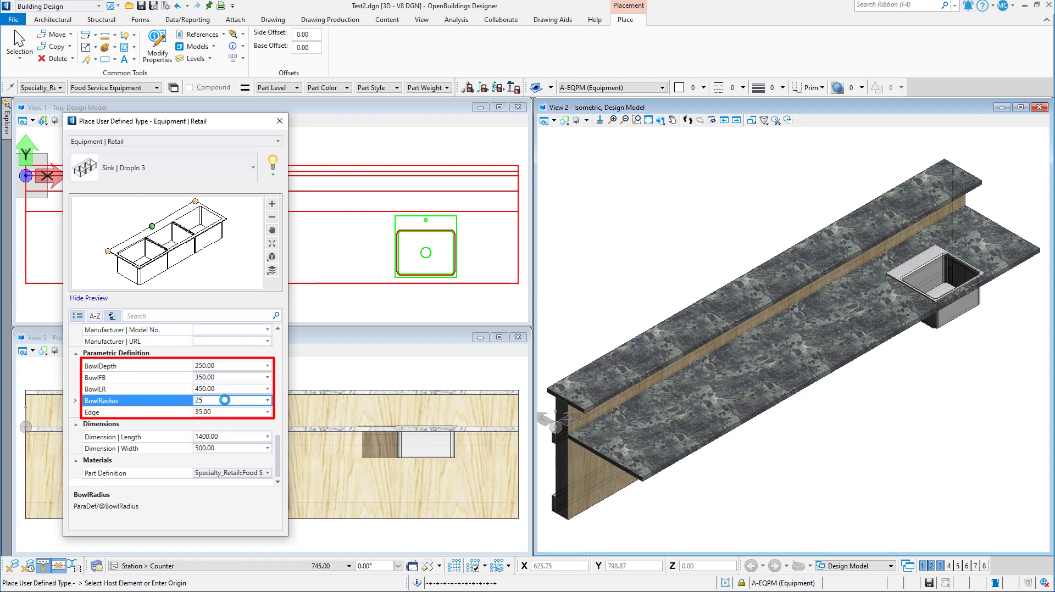
click(204, 411)
text(25)
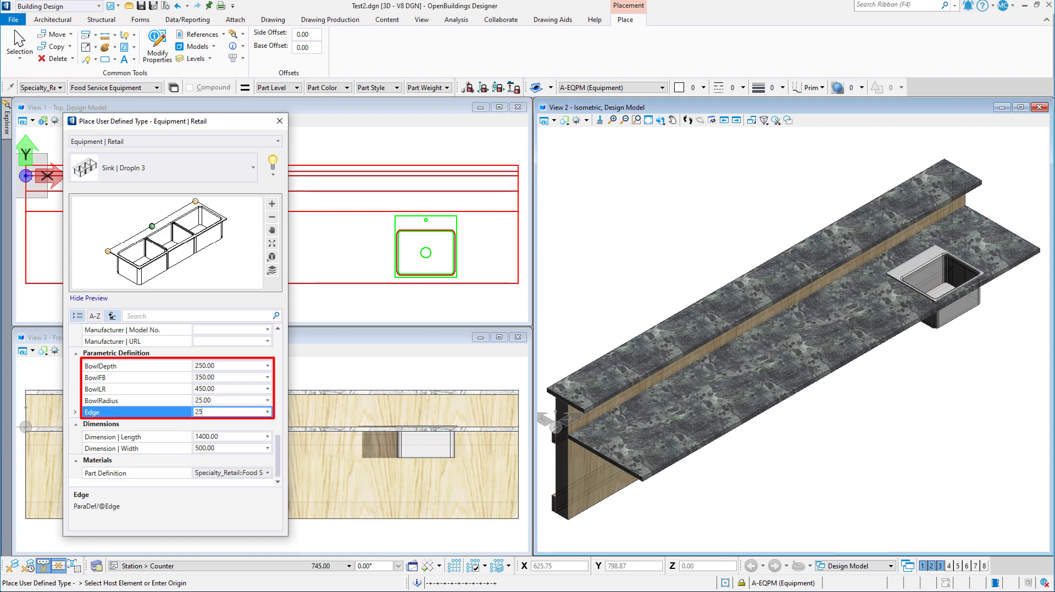
key(Return)
Step: Set the triple-bowl sink's Dimension | Length to 1450
click(222, 435)
text(1)
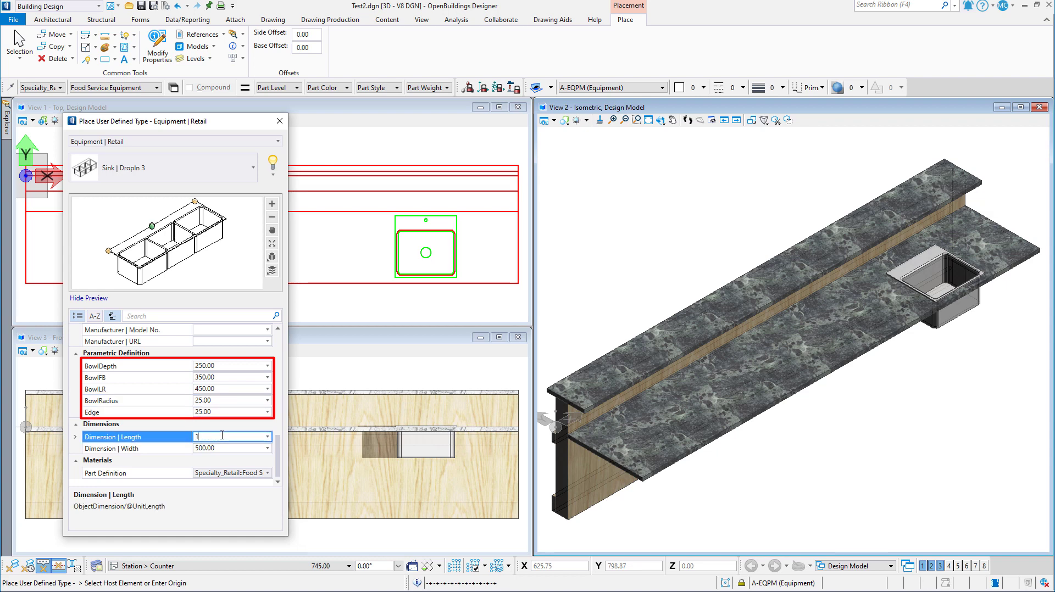
text(450)
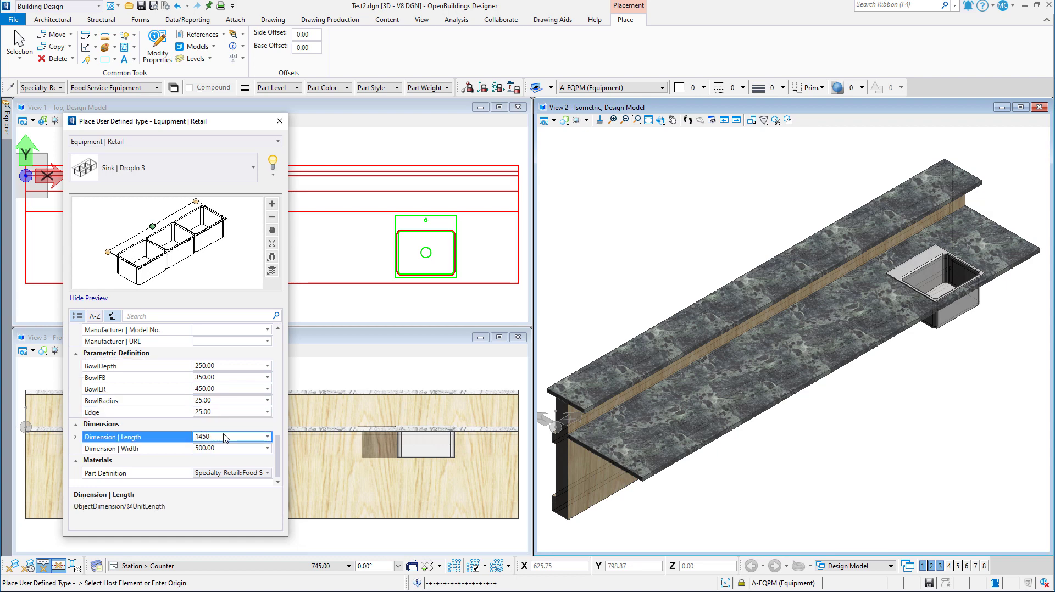
key(Return)
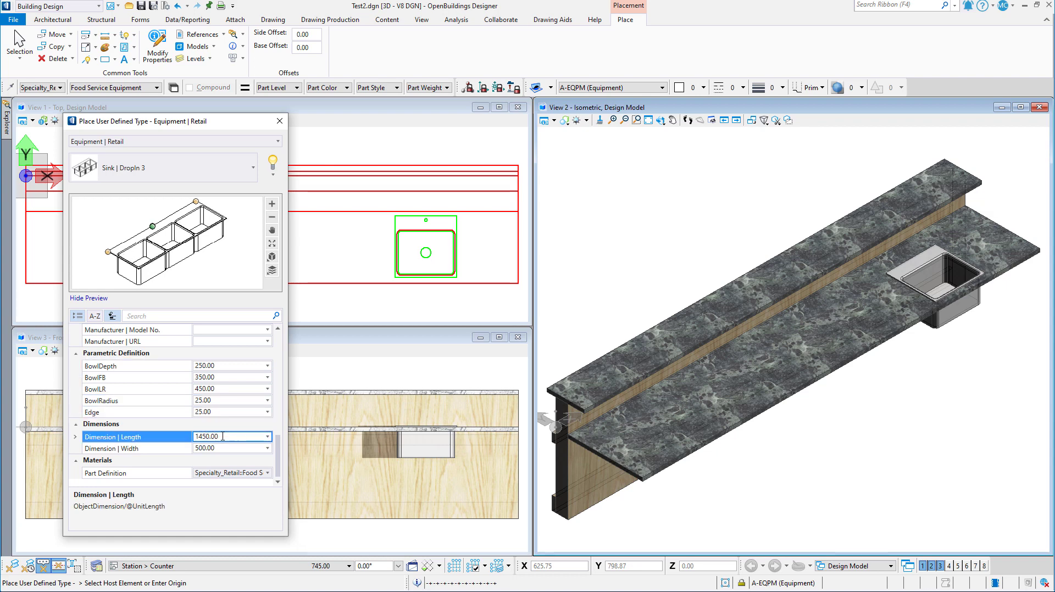
Step: Place the triple-bowl sink in the lower countertop beside the single-bowl sink, hosted on the front edge, and end the placement
click(864, 354)
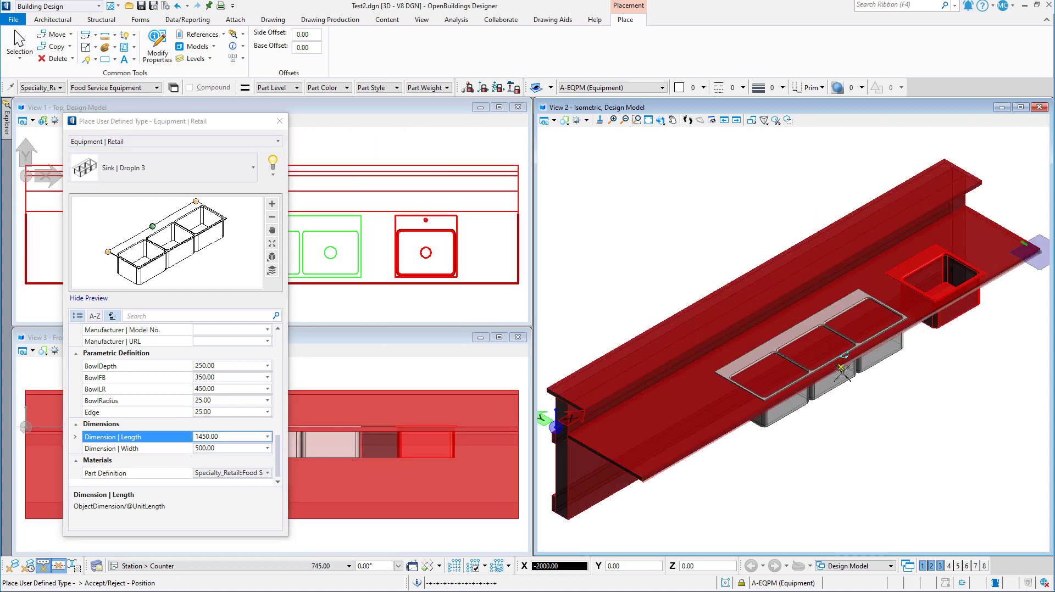
right_click(851, 392)
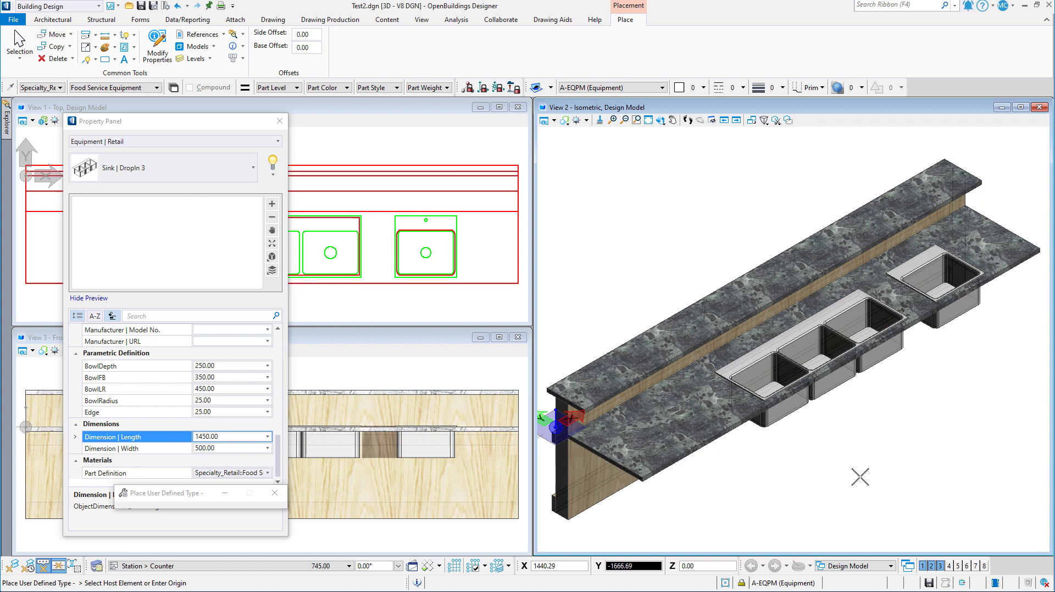
click(280, 120)
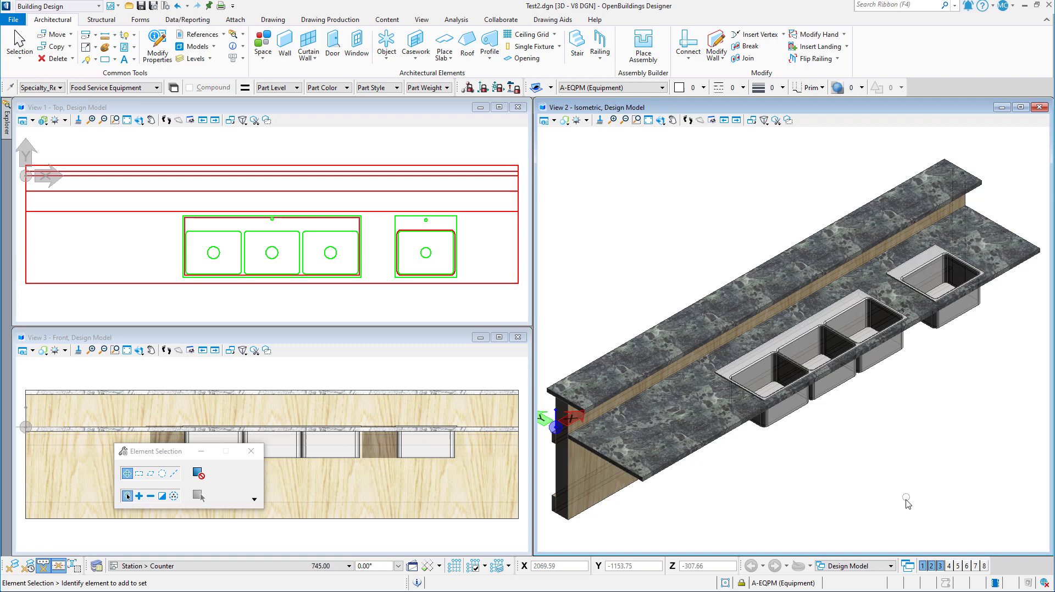
Step: Switch to the PLAN Views view group and review the reference presentation settings for drawing production
click(869, 566)
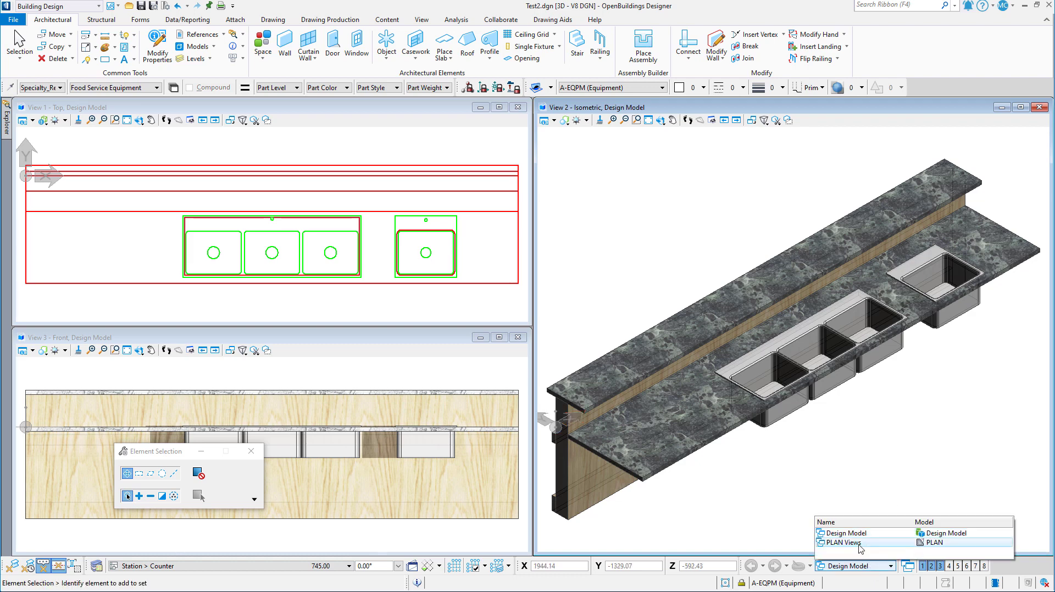
click(840, 537)
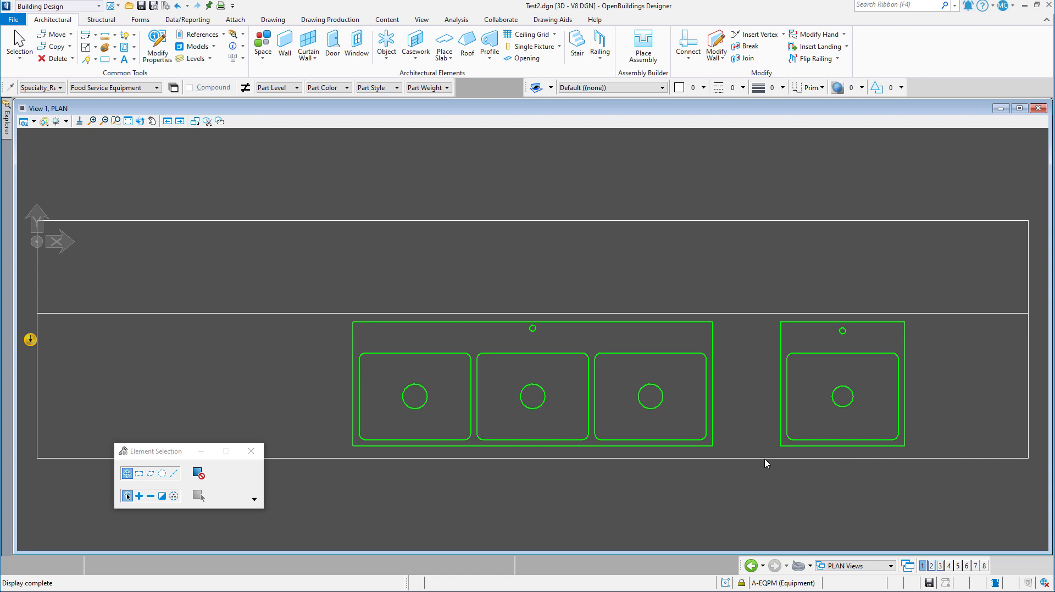
click(352, 20)
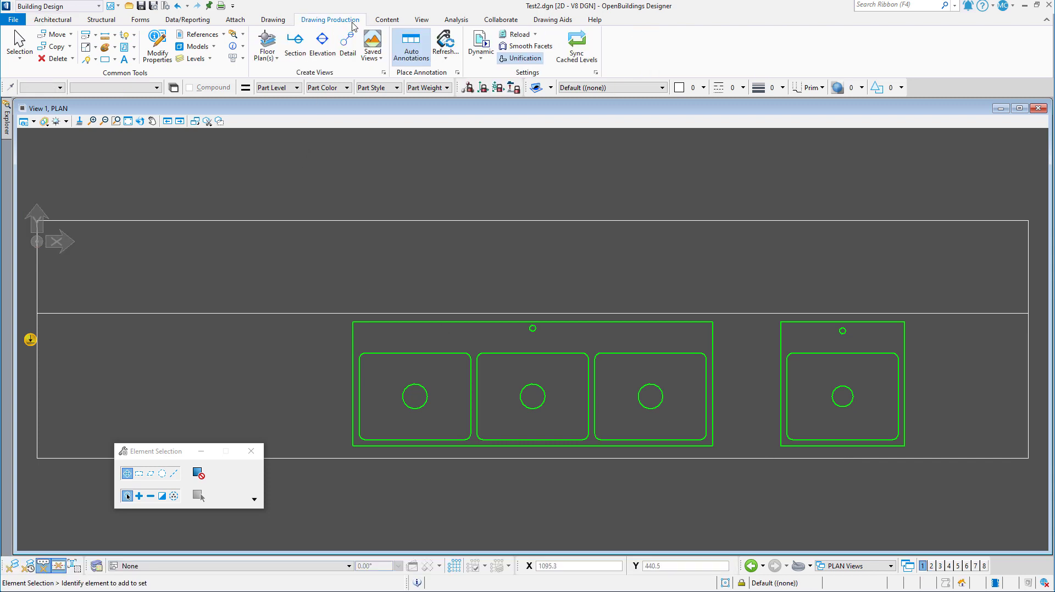
click(595, 73)
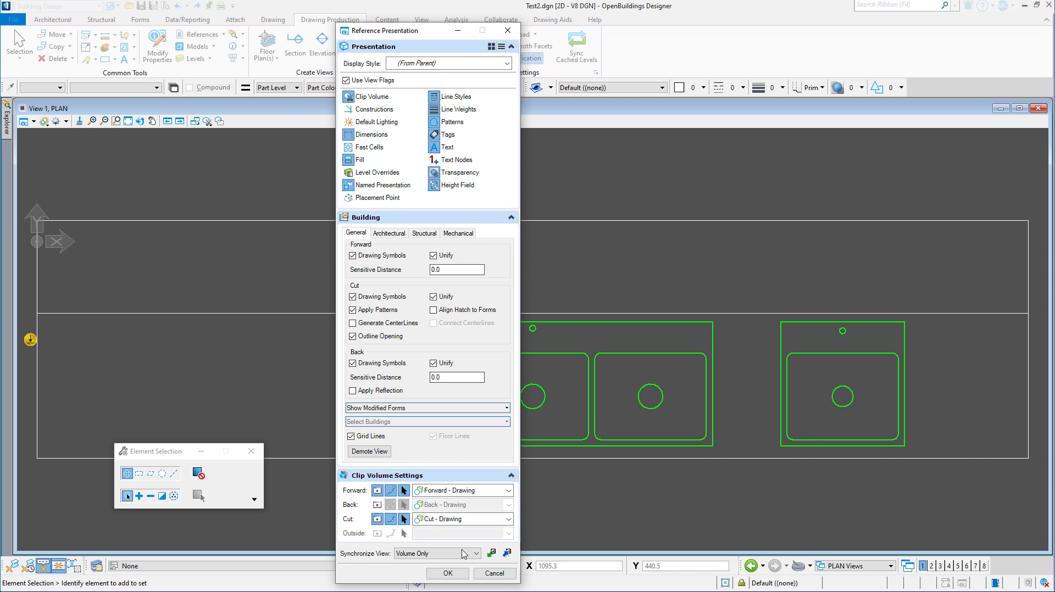
click(448, 573)
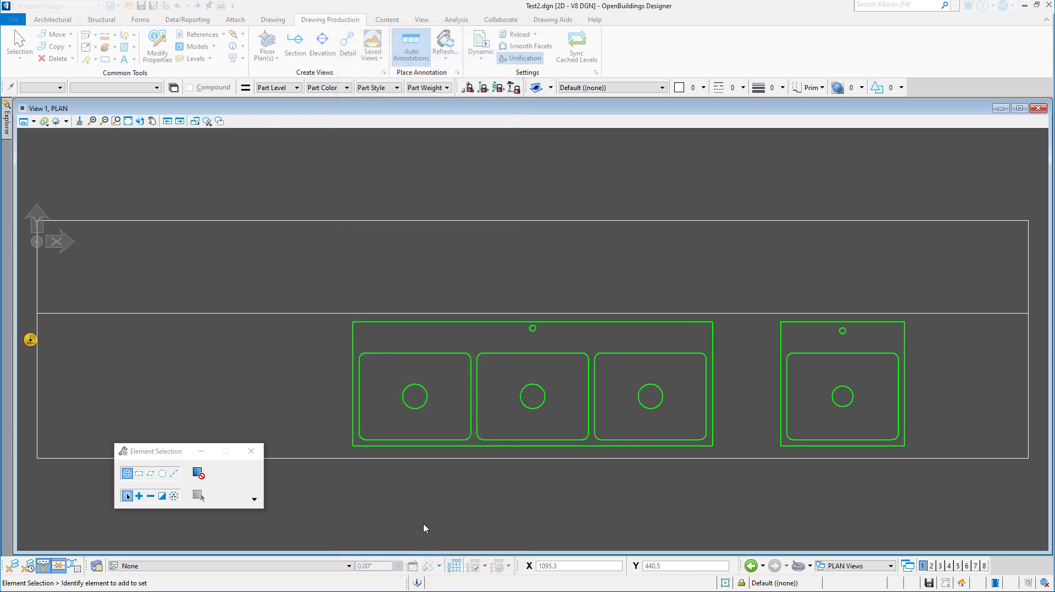
Step: Return to the Design Model view group
click(853, 566)
click(845, 533)
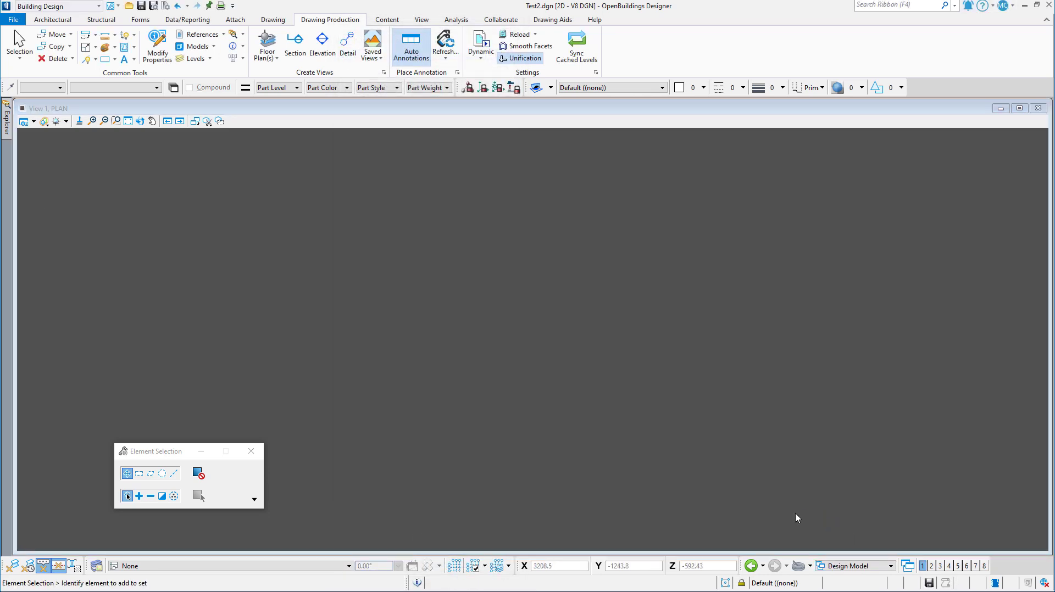